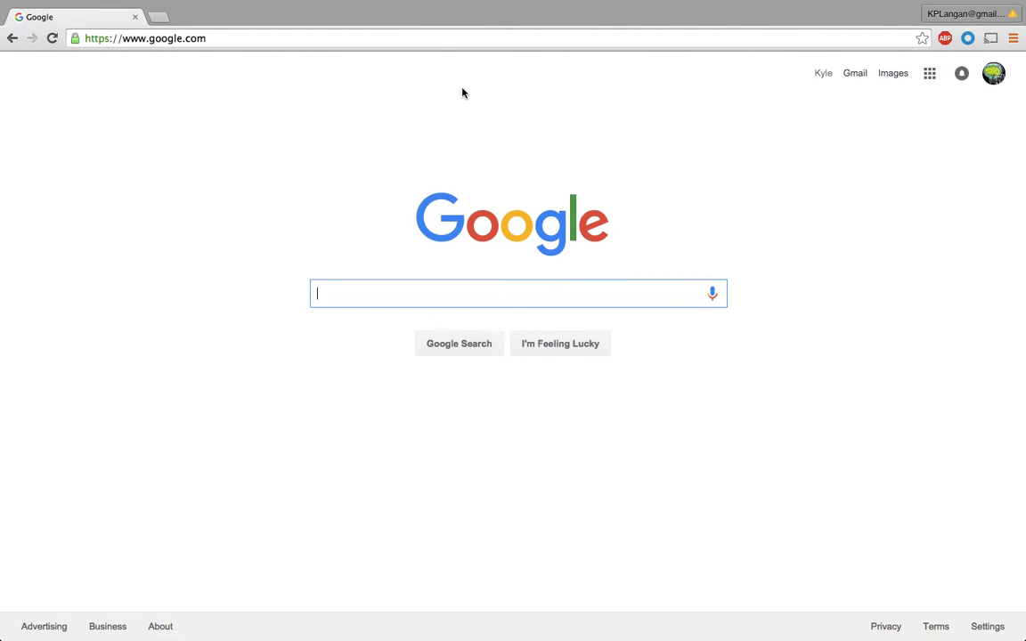
Open the TweetDeck website at tweetdeck.com.
{"action": "left_click", "coordinate": [425, 40]}
{"action": "type", "text": "tweetdeck.com"}
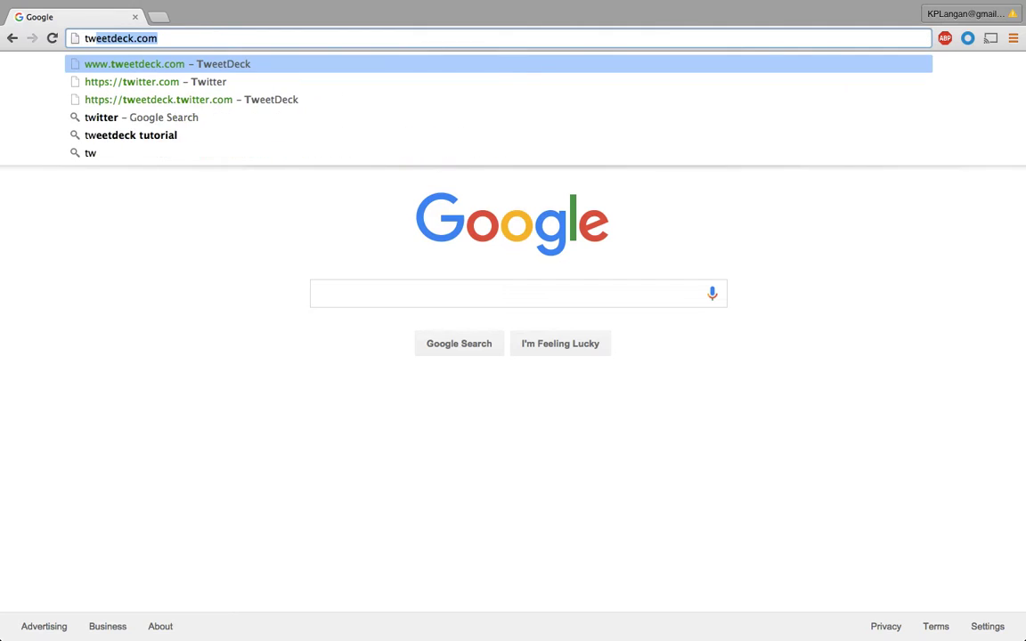
{"action": "key", "text": "Return"}
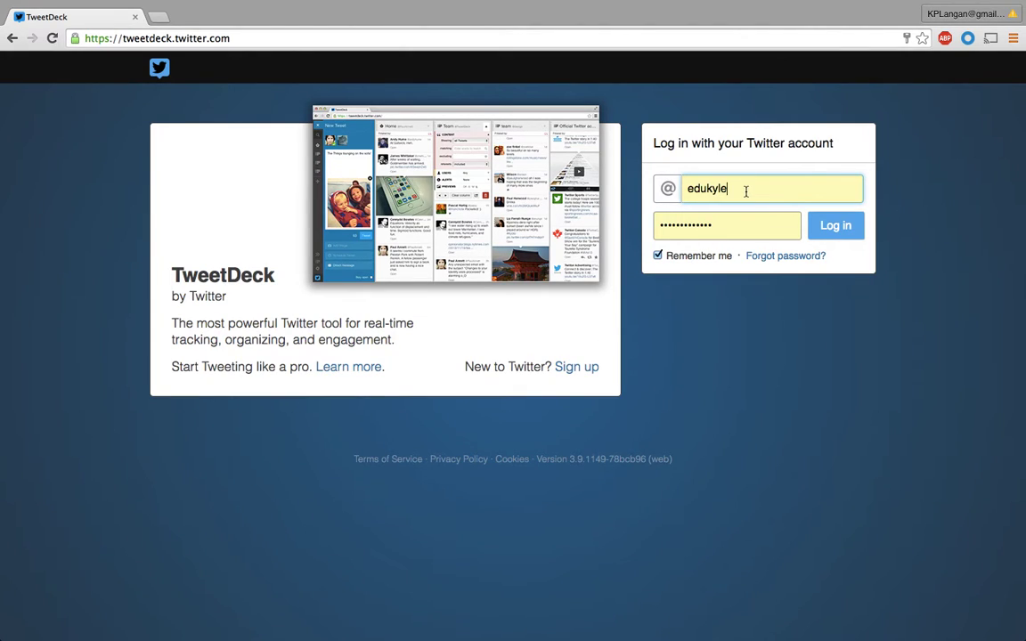
Log in to TweetDeck with the Twitter username and password already filled in on the login form.
{"action": "left_click_drag", "start_coordinate": [732, 190], "coordinate": [689, 188]}
{"action": "left_click", "coordinate": [688, 189]}
{"action": "left_click", "coordinate": [663, 225]}
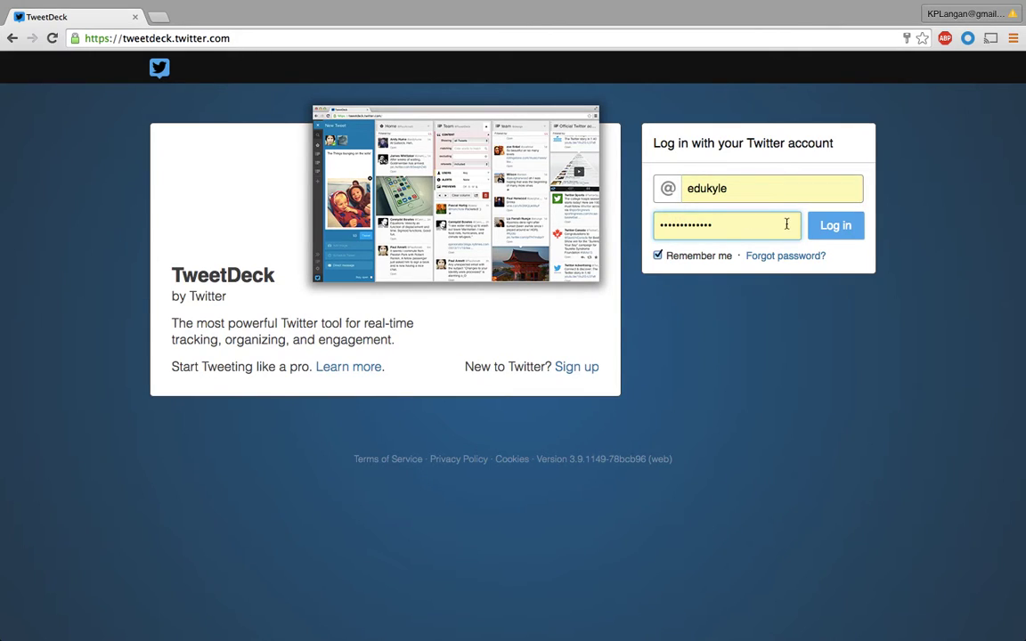
{"action": "left_click", "coordinate": [834, 228]}
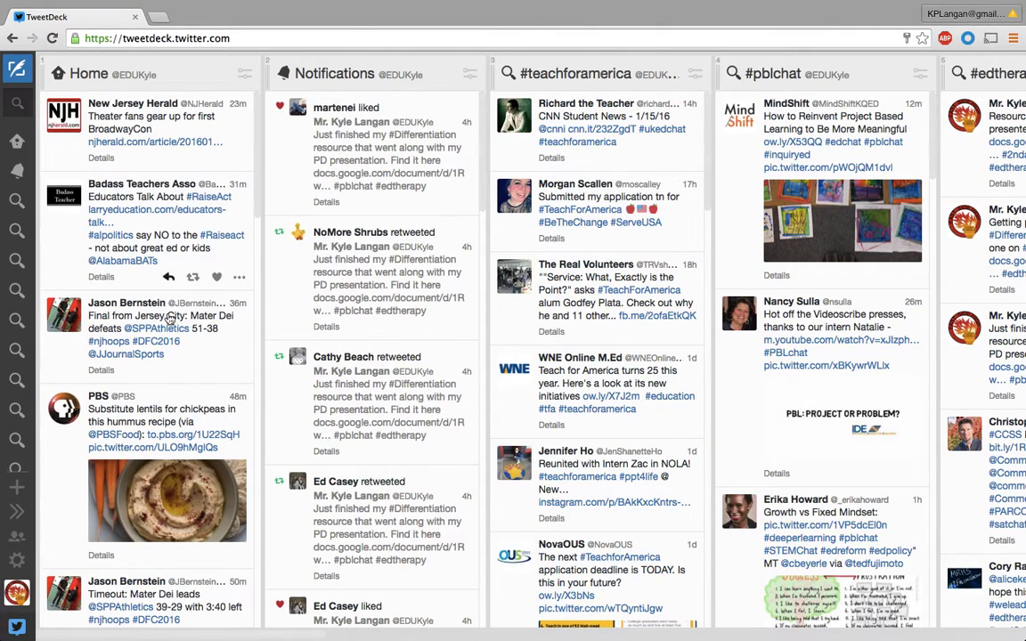
Look across the columns from Home and Notifications to the #teachforamerica and #pblchat searches.
{"action": "scroll", "coordinate": [783, 182], "scroll_direction": "right", "scroll_amount": 2}
{"action": "scroll", "coordinate": [784, 182], "scroll_direction": "right", "scroll_amount": 5}
{"action": "scroll", "coordinate": [784, 182], "scroll_direction": "left", "scroll_amount": 6}
{"action": "left_click_drag", "start_coordinate": [498, 73], "coordinate": [630, 74]}
{"action": "left_click_drag", "start_coordinate": [744, 73], "coordinate": [801, 74]}
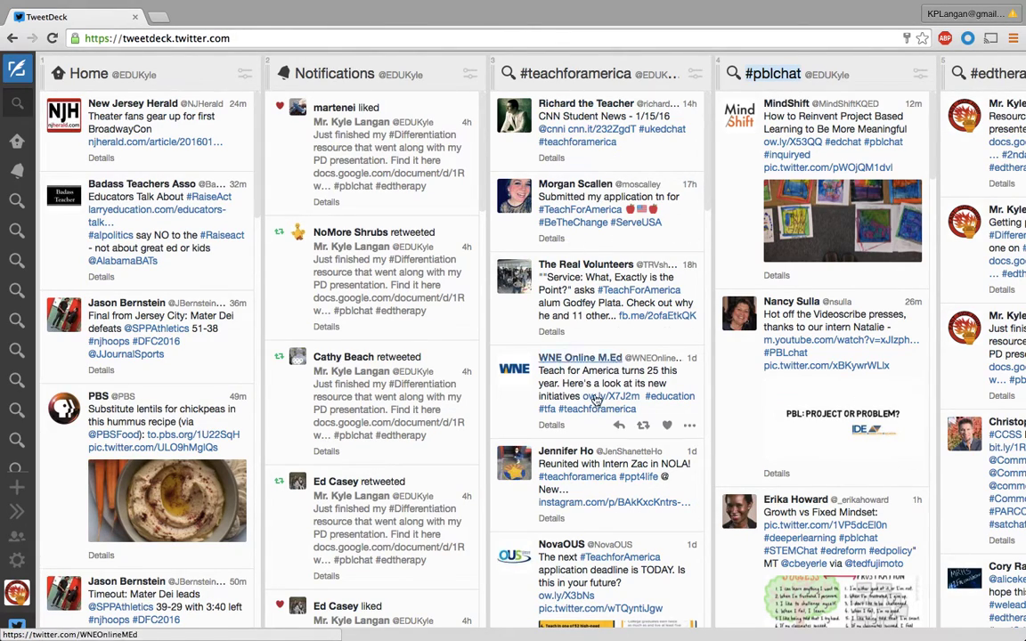
Read through the #pblchat column and view the enlarged images of the Growth vs Fixed Mindset and 21st Century Pedagogy tweets.
{"action": "scroll", "coordinate": [748, 236], "scroll_direction": "right", "scroll_amount": 5}
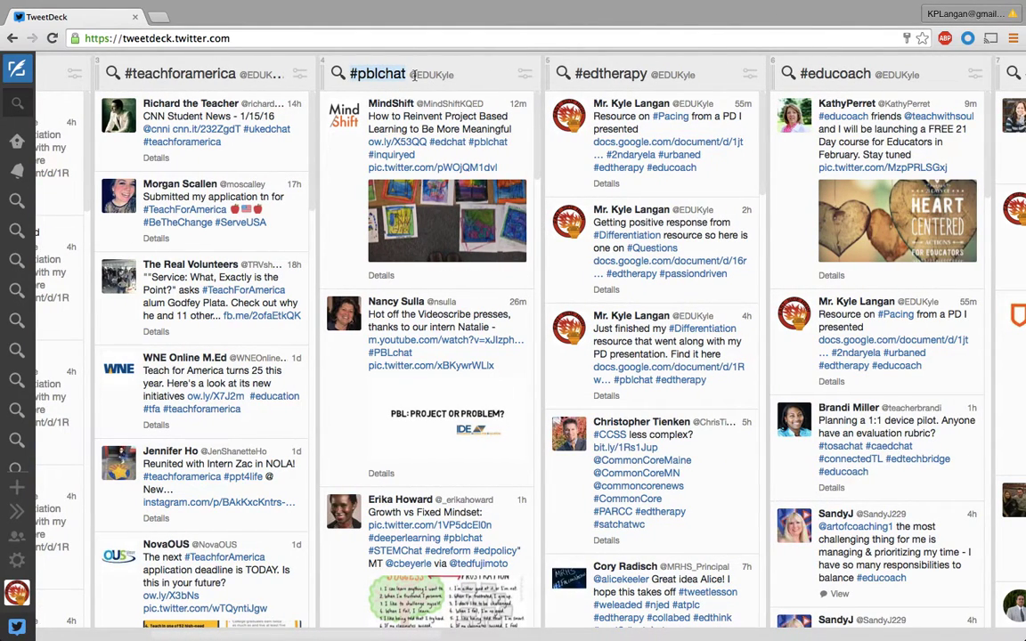
{"action": "left_click", "coordinate": [369, 71]}
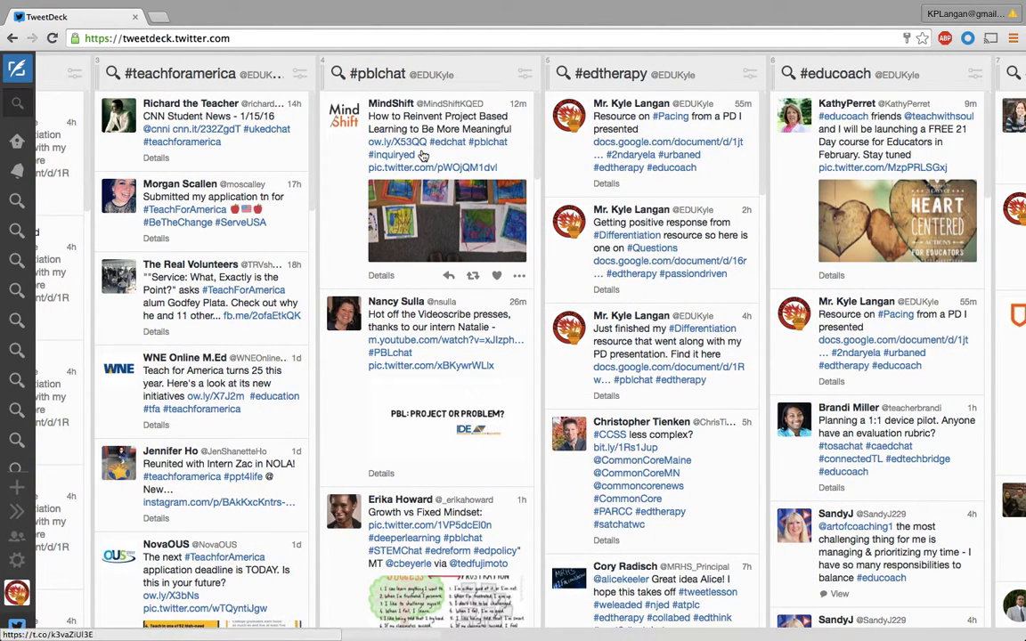
{"action": "scroll", "coordinate": [415, 294], "scroll_direction": "down", "scroll_amount": 5}
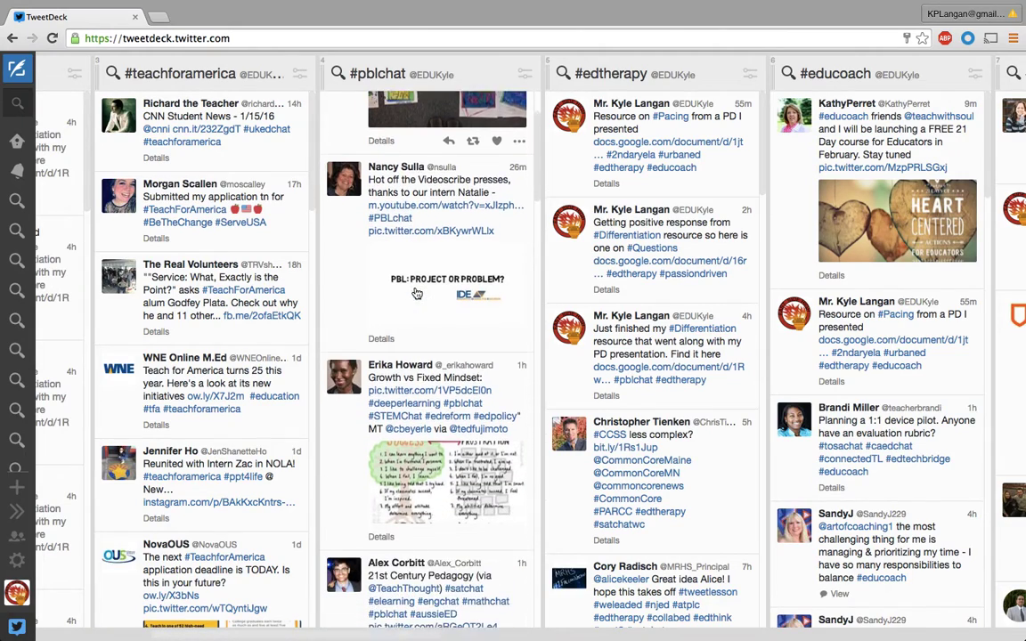
{"action": "scroll", "coordinate": [415, 294], "scroll_direction": "down", "scroll_amount": 3}
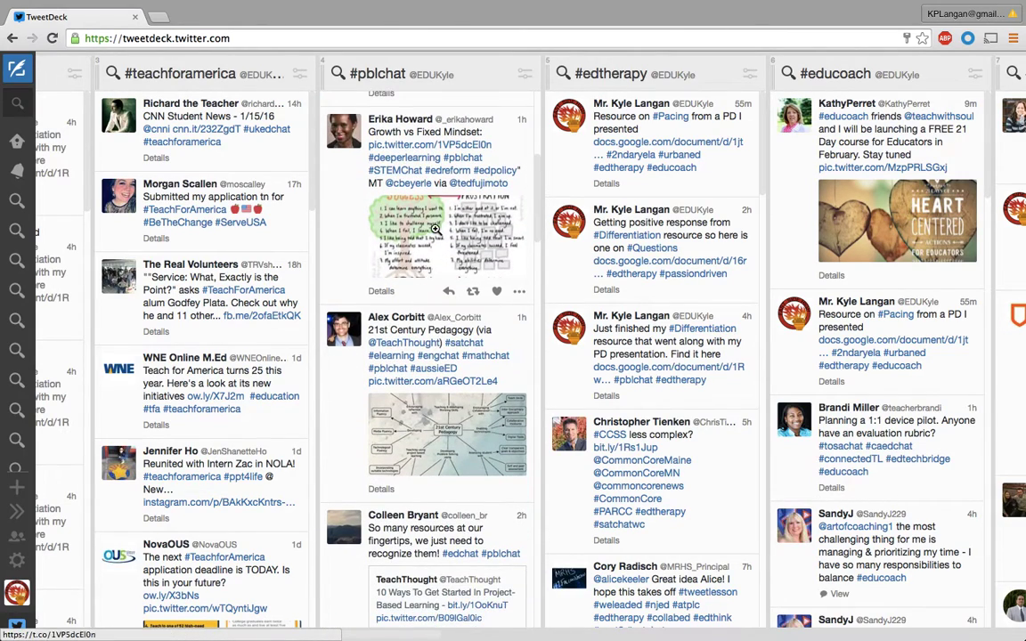
{"action": "left_click", "coordinate": [436, 178]}
{"action": "left_click", "coordinate": [107, 222]}
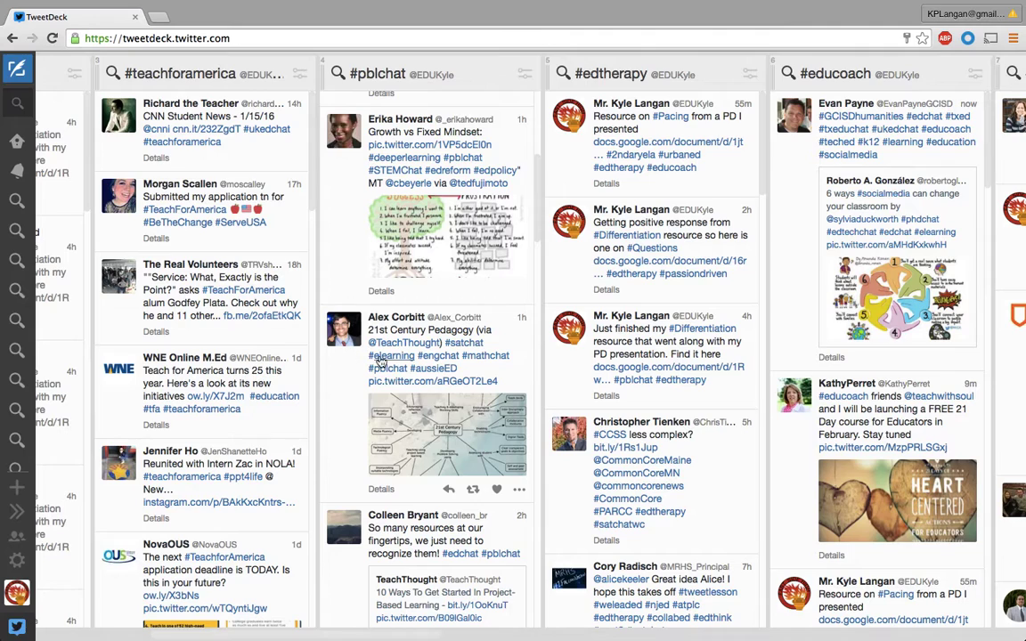
{"action": "left_click", "coordinate": [412, 418]}
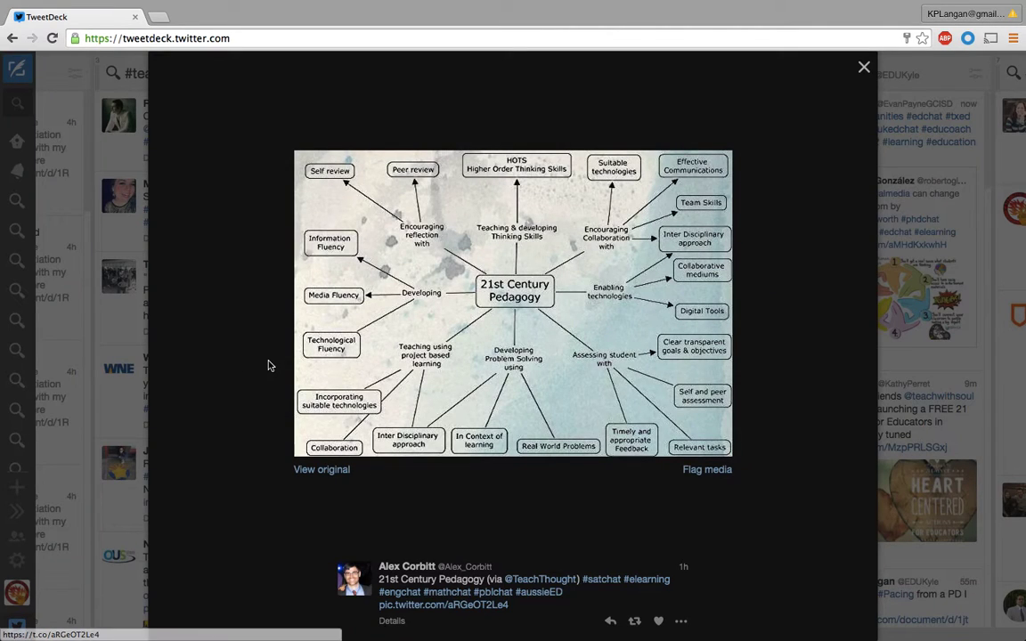
{"action": "left_click", "coordinate": [111, 307]}
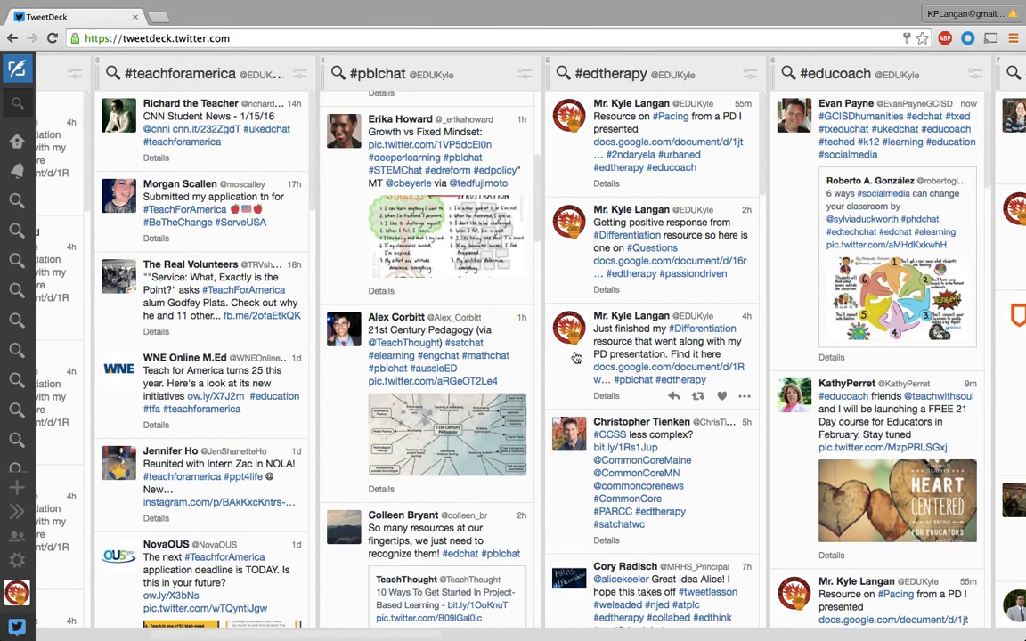
Browse the remaining hashtag columns as far as the Scheduled column and return to the Home column.
{"action": "scroll", "coordinate": [576, 356], "scroll_direction": "right", "scroll_amount": 10}
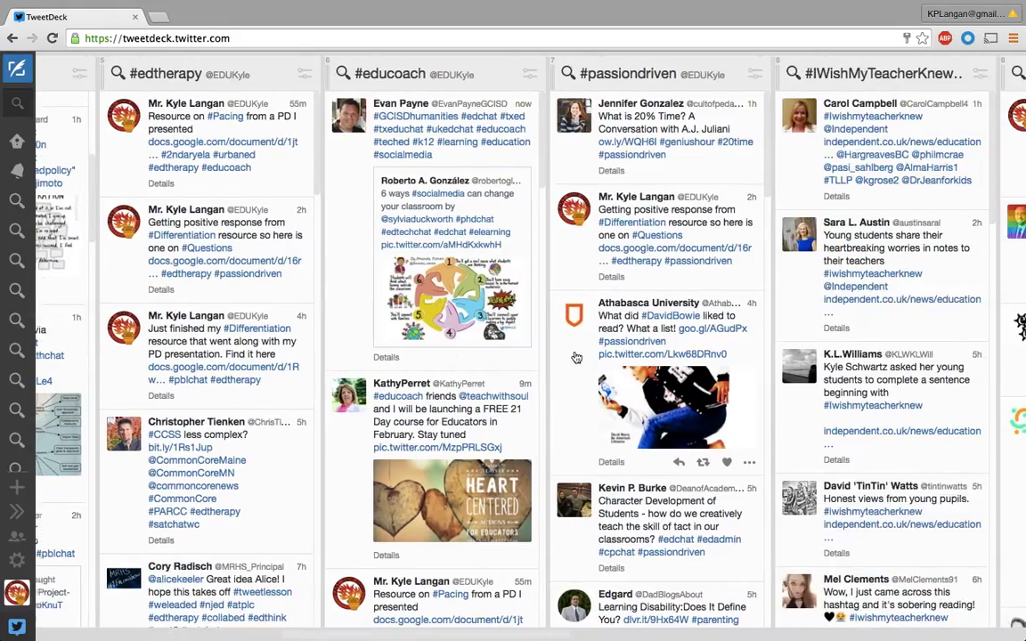
{"action": "scroll", "coordinate": [576, 356], "scroll_direction": "right", "scroll_amount": 10}
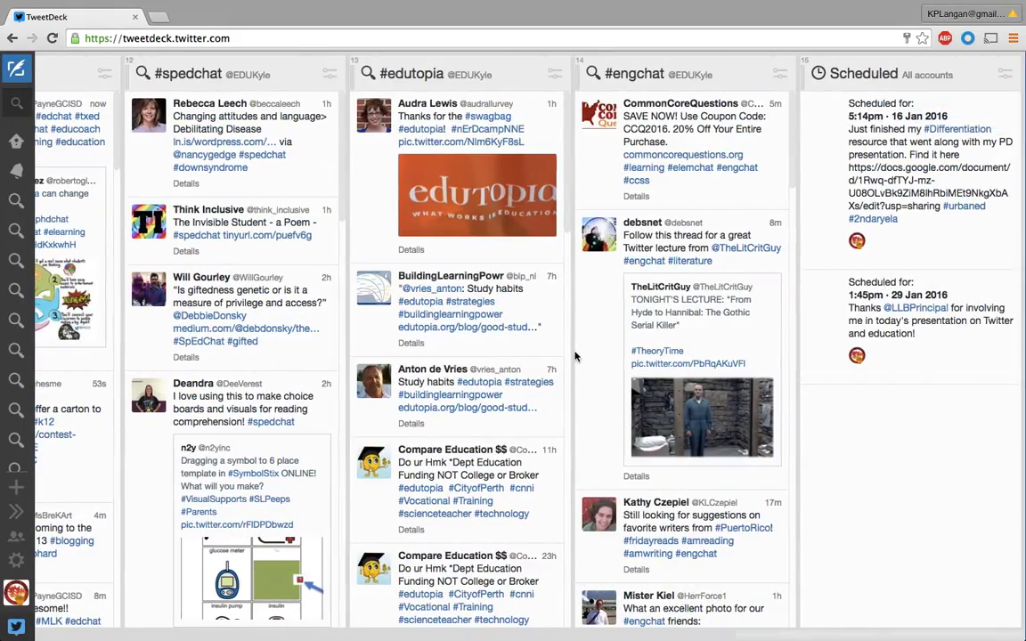
{"action": "scroll", "coordinate": [576, 356], "scroll_direction": "left", "scroll_amount": 5}
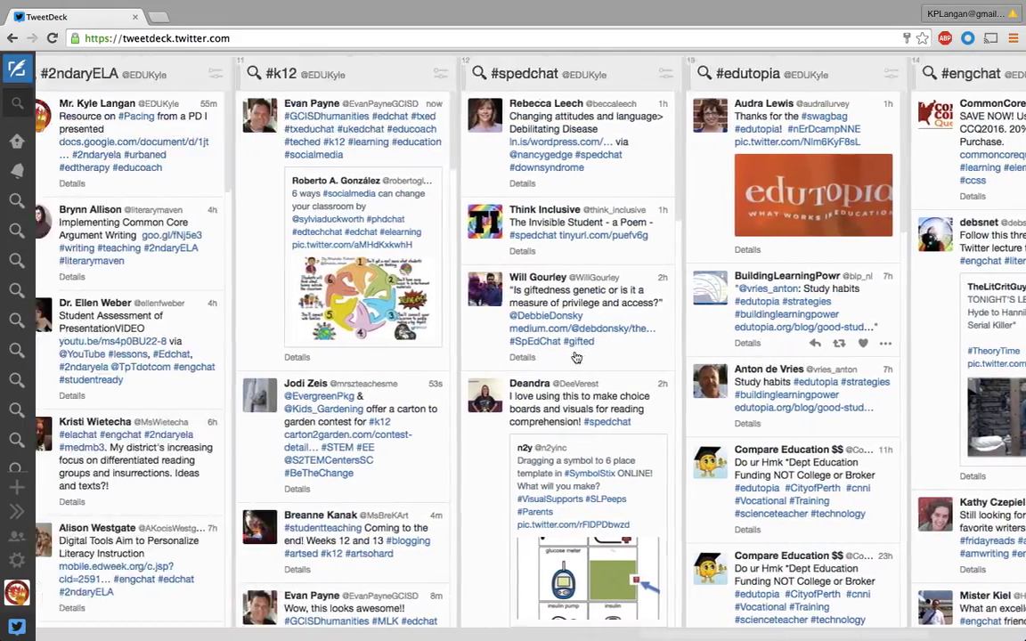
{"action": "scroll", "coordinate": [576, 356], "scroll_direction": "left", "scroll_amount": 12}
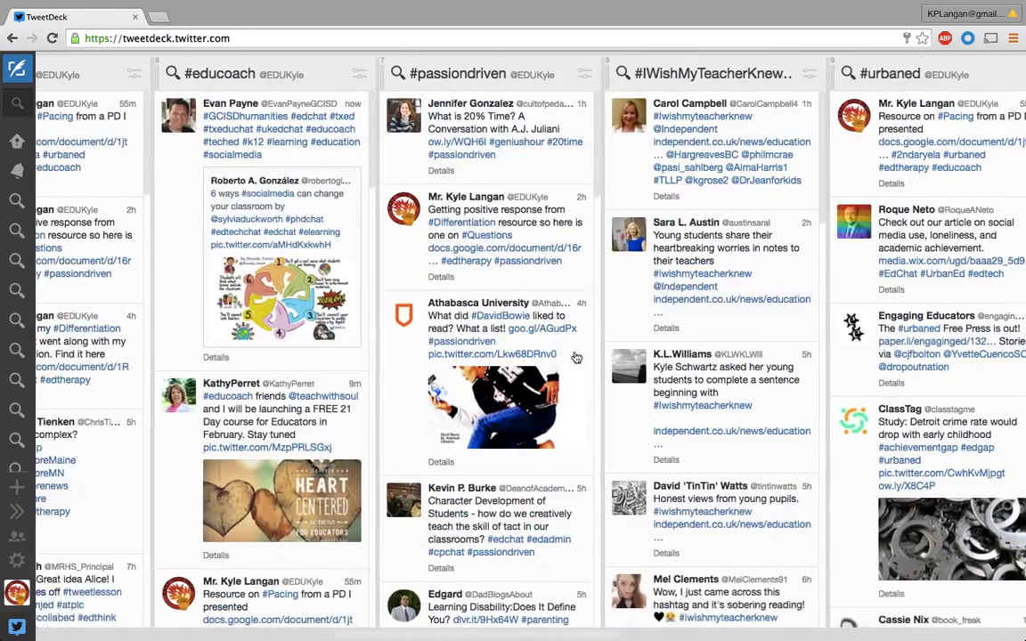
{"action": "scroll", "coordinate": [576, 357], "scroll_direction": "left", "scroll_amount": 6}
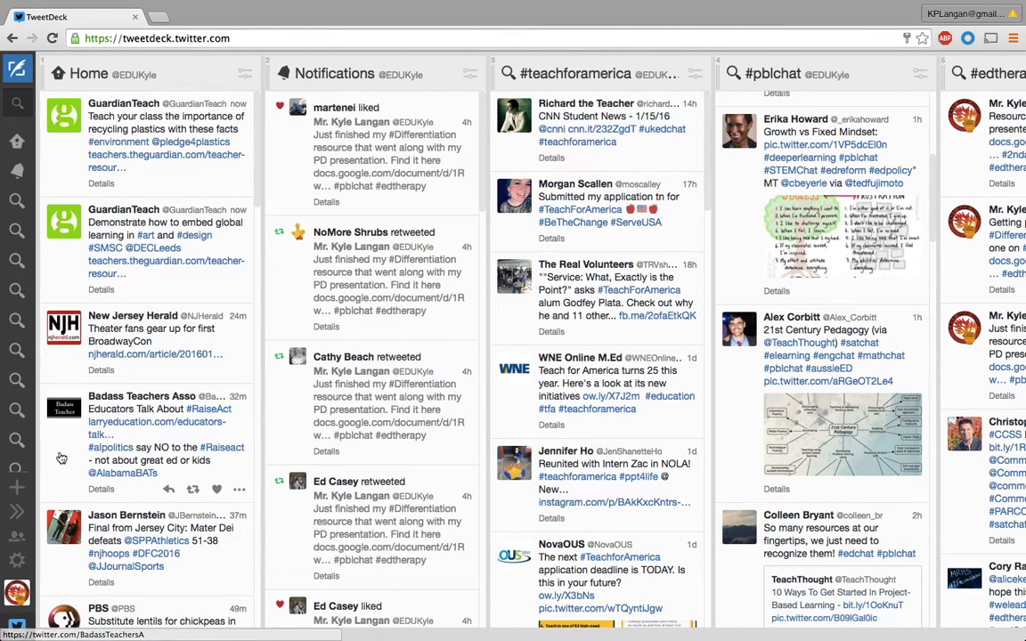
Expand the navigation sidebar, start a new column of the Search type, and search for #edutopia.
{"action": "left_click", "coordinate": [17, 513]}
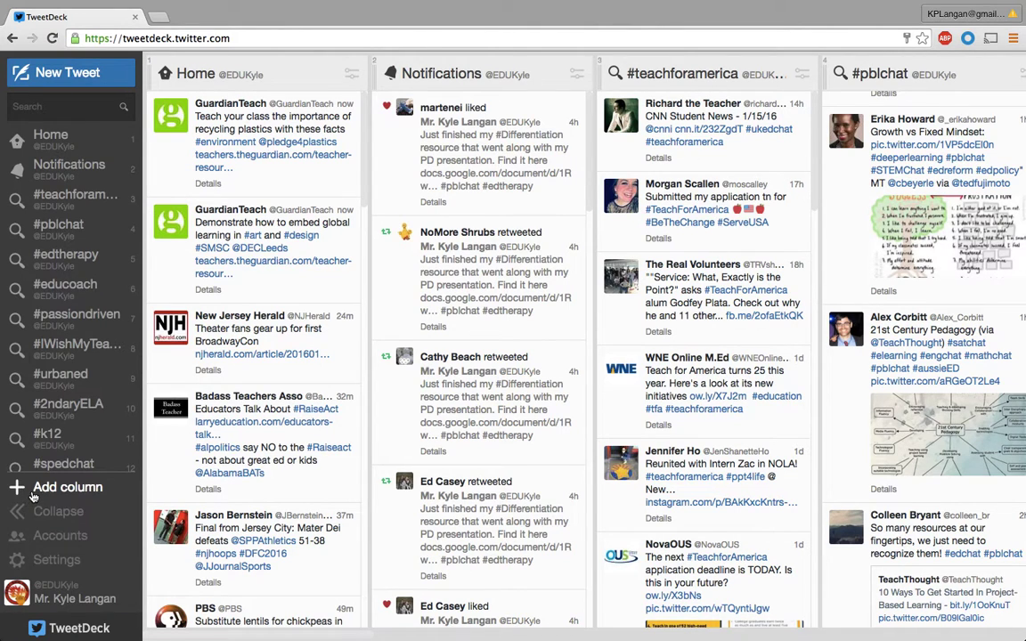
{"action": "left_click", "coordinate": [32, 495]}
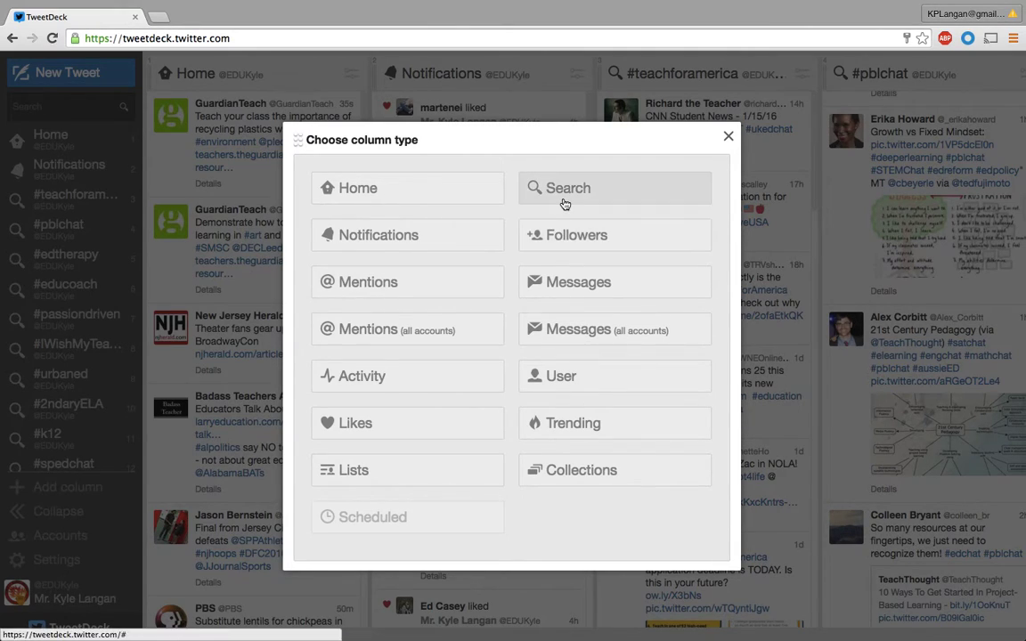
{"action": "left_click", "coordinate": [564, 204]}
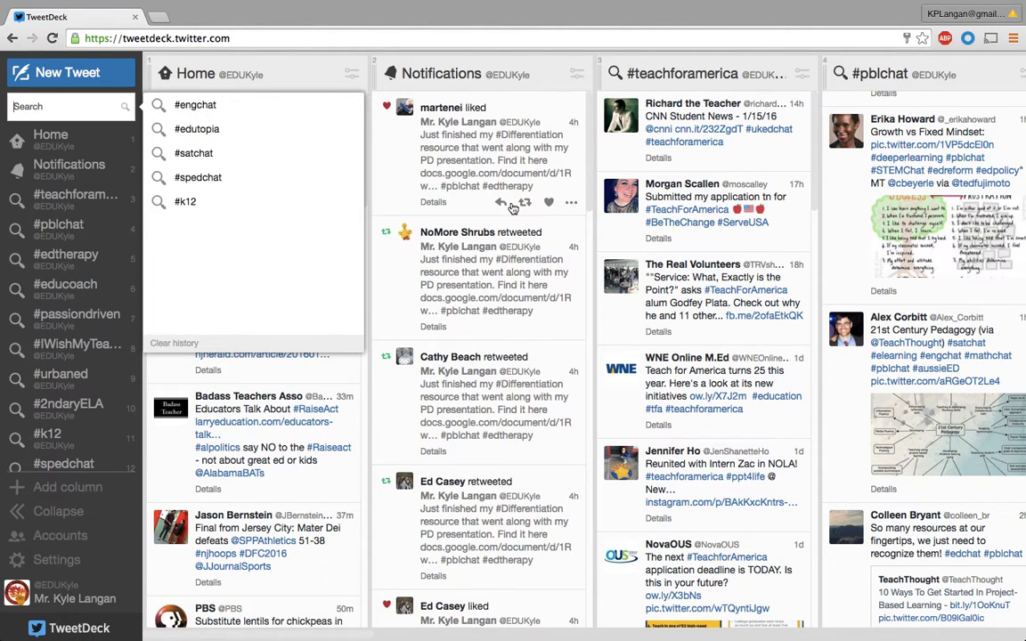
{"action": "type", "text": "#"}
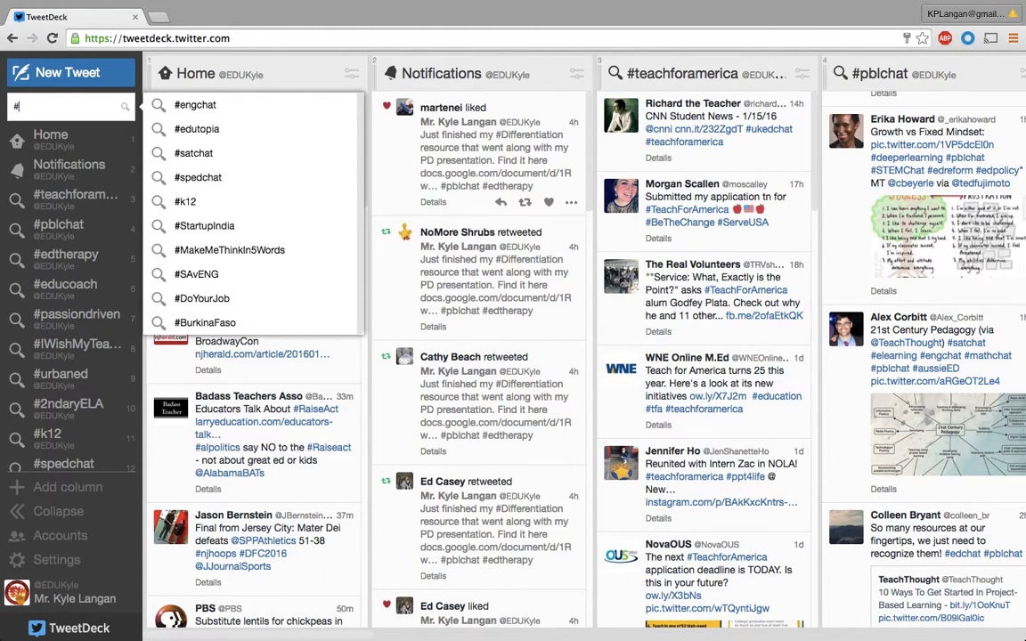
{"action": "type", "text": "edutopia"}
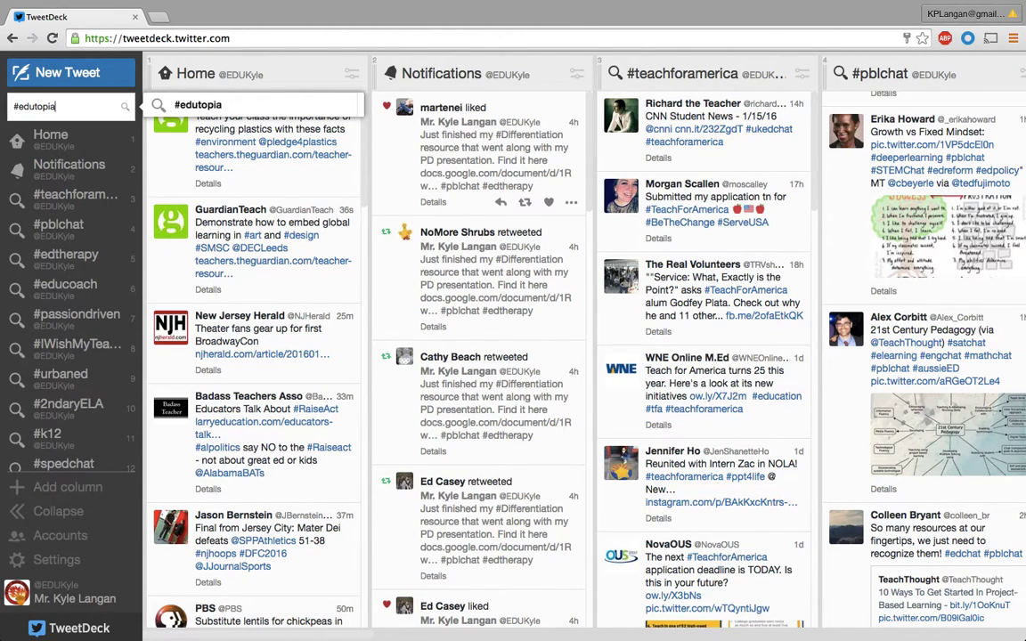
{"action": "left_click", "coordinate": [254, 112]}
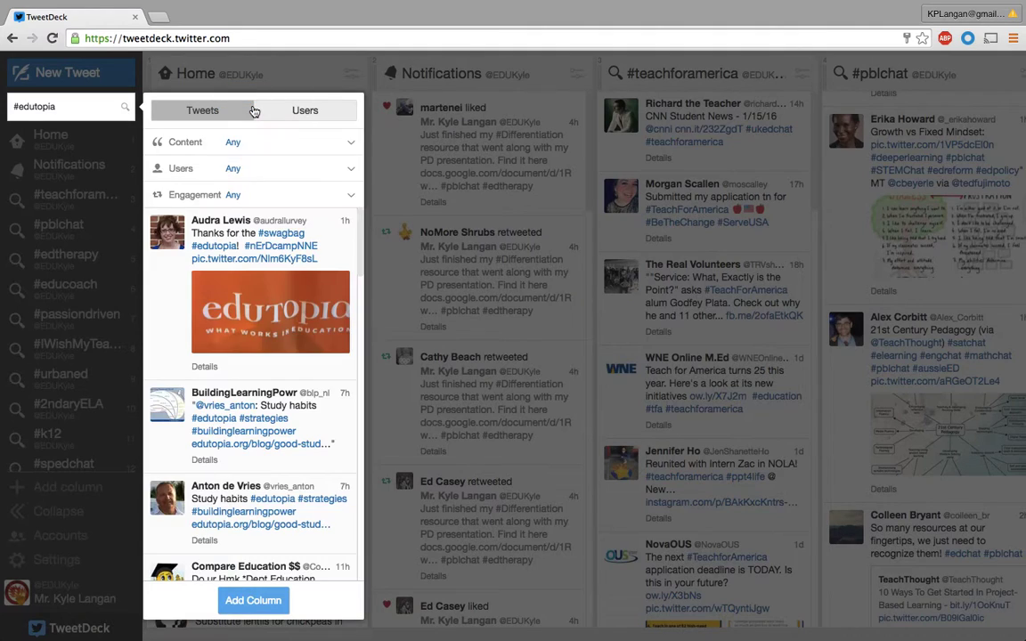
Review the #edutopia tweets and add the search as a new column.
{"action": "scroll", "coordinate": [250, 292], "scroll_direction": "down", "scroll_amount": 2}
{"action": "scroll", "coordinate": [250, 292], "scroll_direction": "down", "scroll_amount": 8}
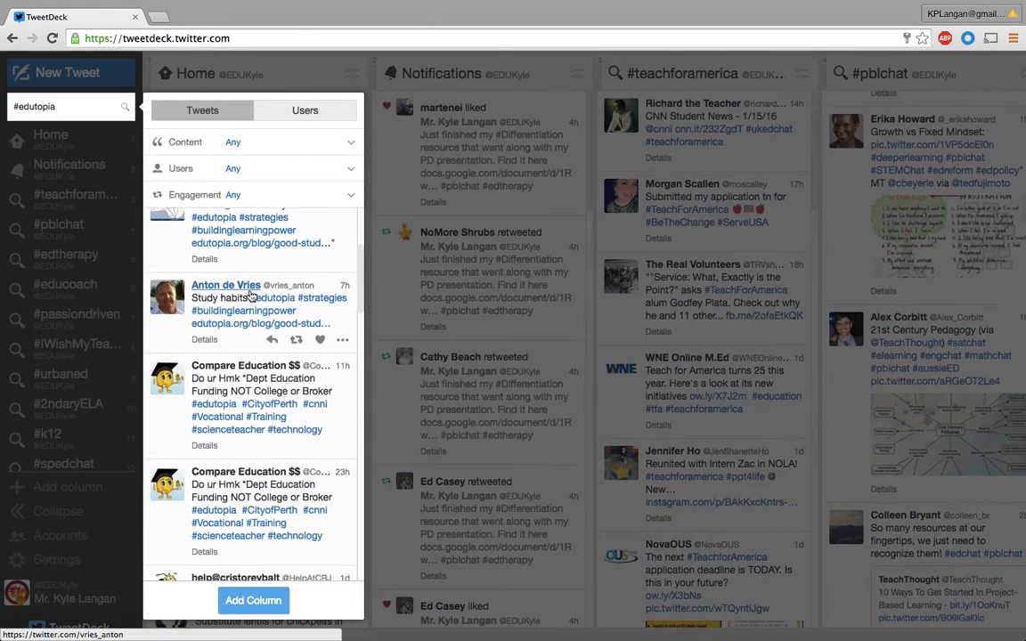
{"action": "scroll", "coordinate": [250, 296], "scroll_direction": "down", "scroll_amount": 10}
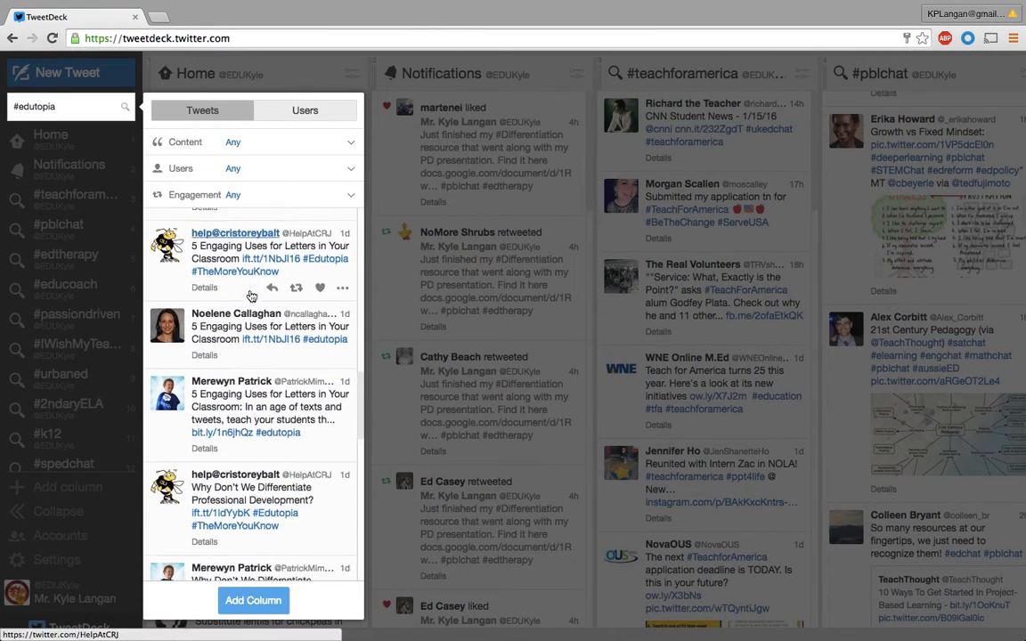
{"action": "scroll", "coordinate": [252, 297], "scroll_direction": "down", "scroll_amount": 10}
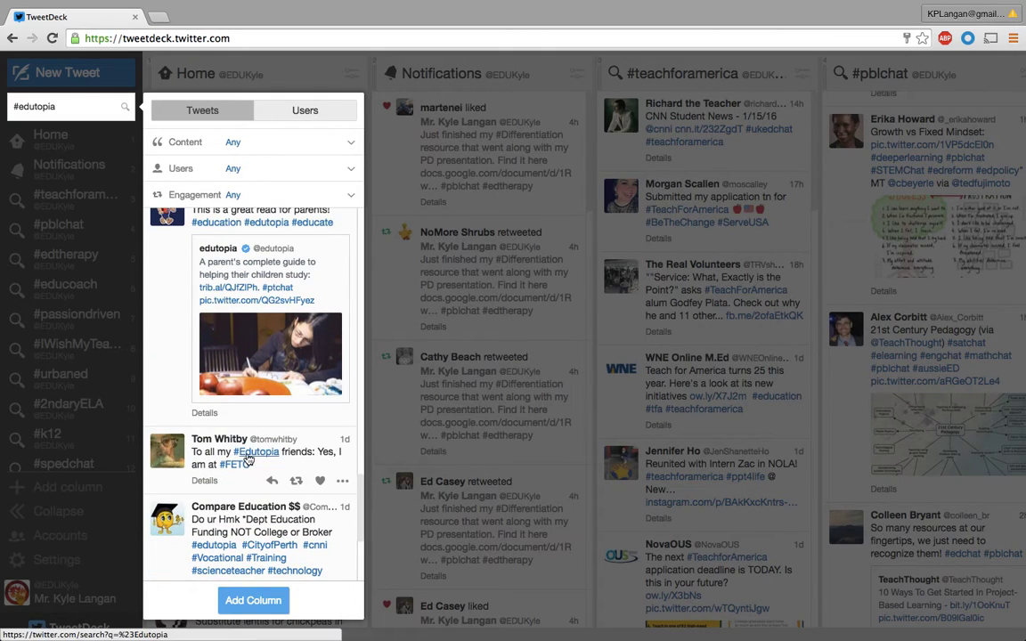
{"action": "scroll", "coordinate": [249, 459], "scroll_direction": "down", "scroll_amount": 5}
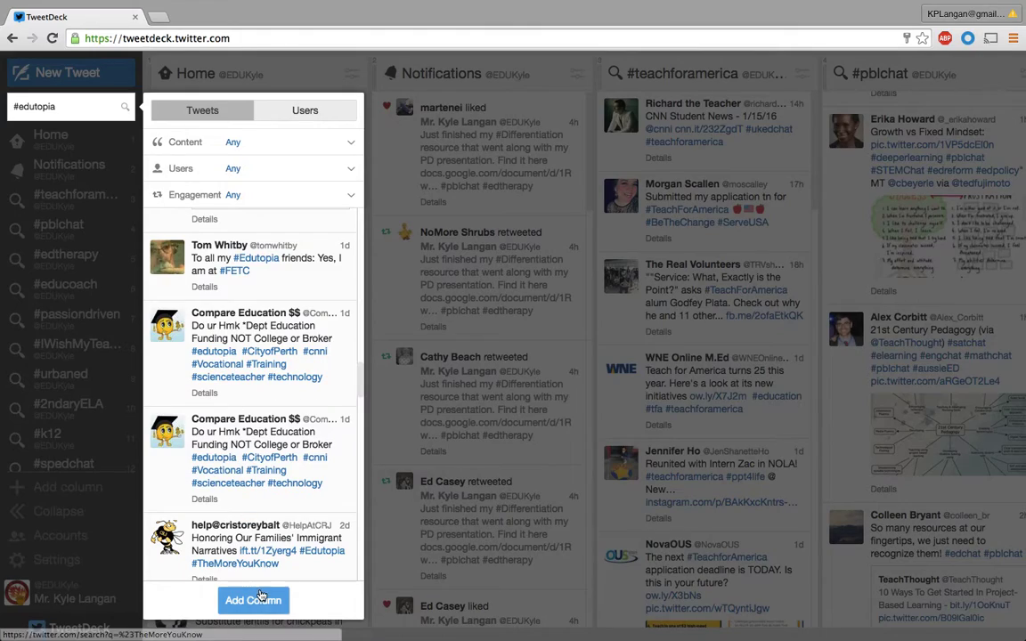
{"action": "left_click", "coordinate": [254, 601]}
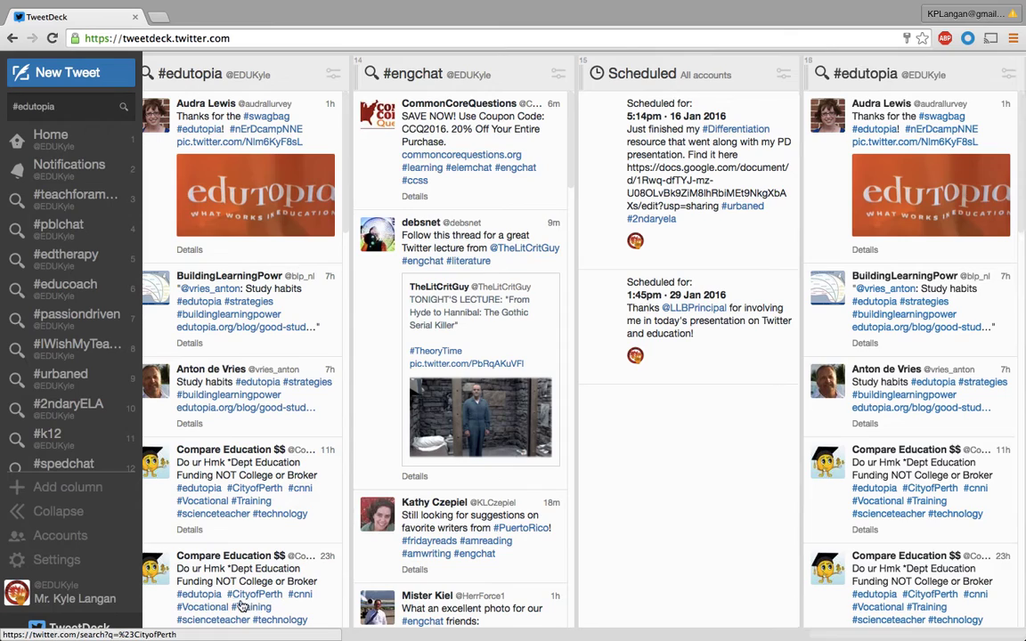
Collapse the navigation sidebar and move the Scheduled column behind the newly added #edutopia column.
{"action": "left_click", "coordinate": [58, 512]}
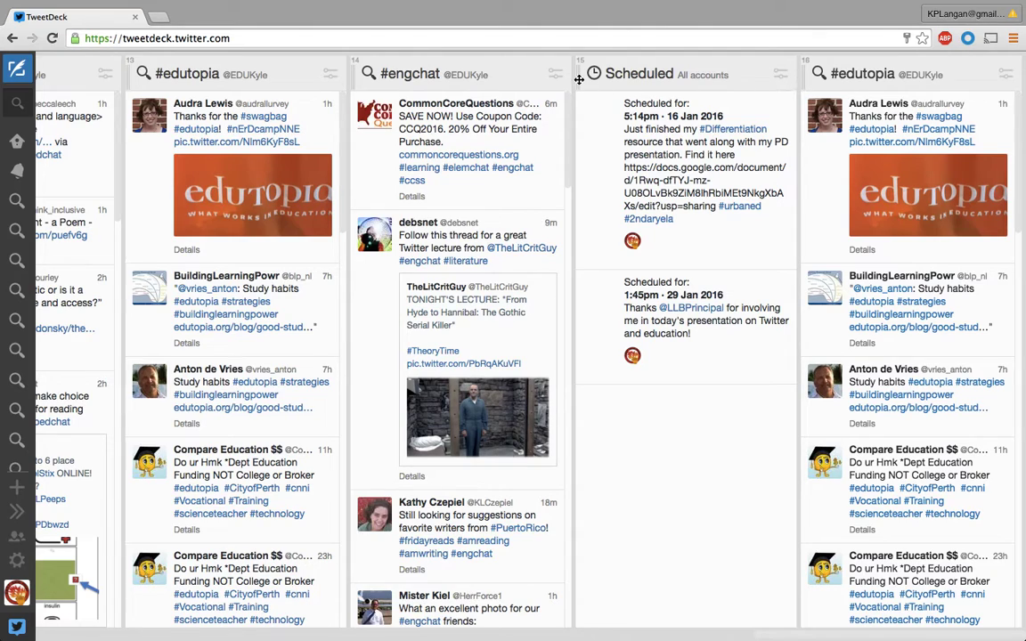
{"action": "scroll", "coordinate": [561, 81], "scroll_direction": "left", "scroll_amount": 1}
{"action": "left_click_drag", "start_coordinate": [608, 80], "coordinate": [792, 103]}
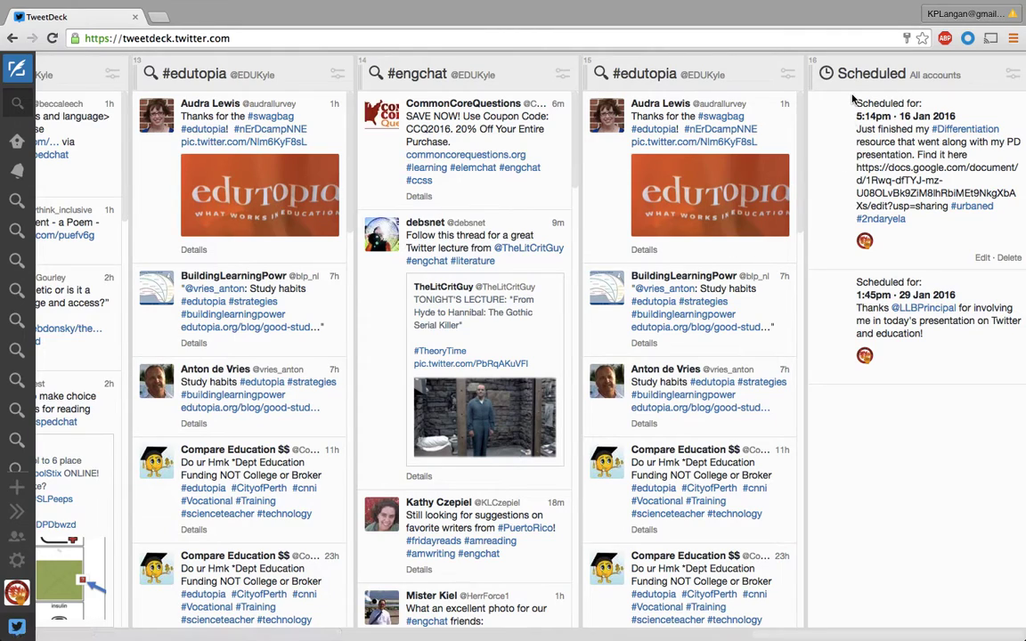
Remove the duplicate #edutopia column between #engchat and Scheduled through its column options.
{"action": "scroll", "coordinate": [636, 110], "scroll_direction": "left", "scroll_amount": 3}
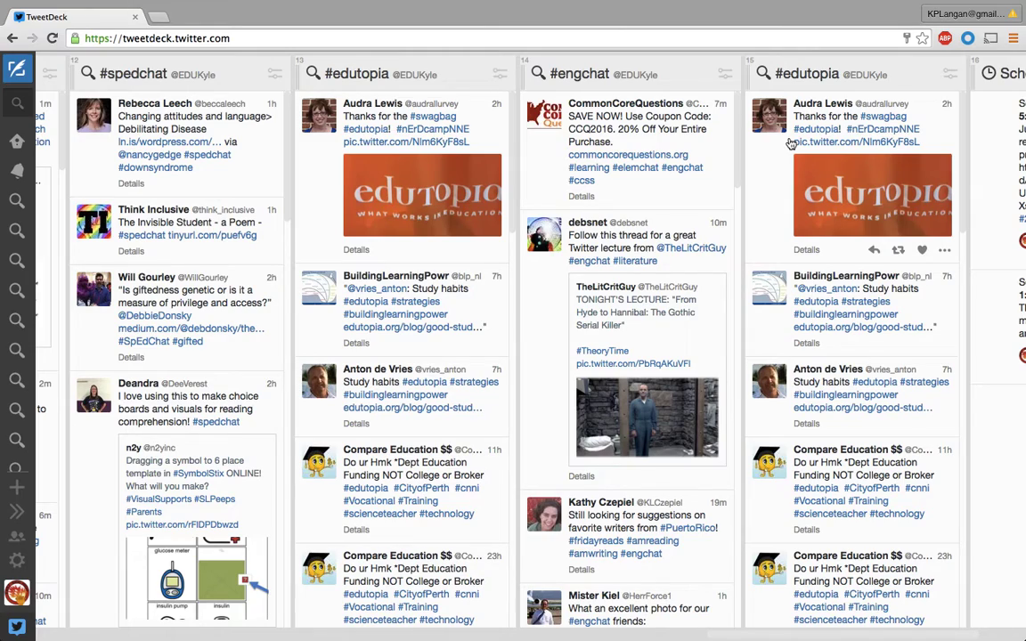
{"action": "left_click", "coordinate": [951, 77]}
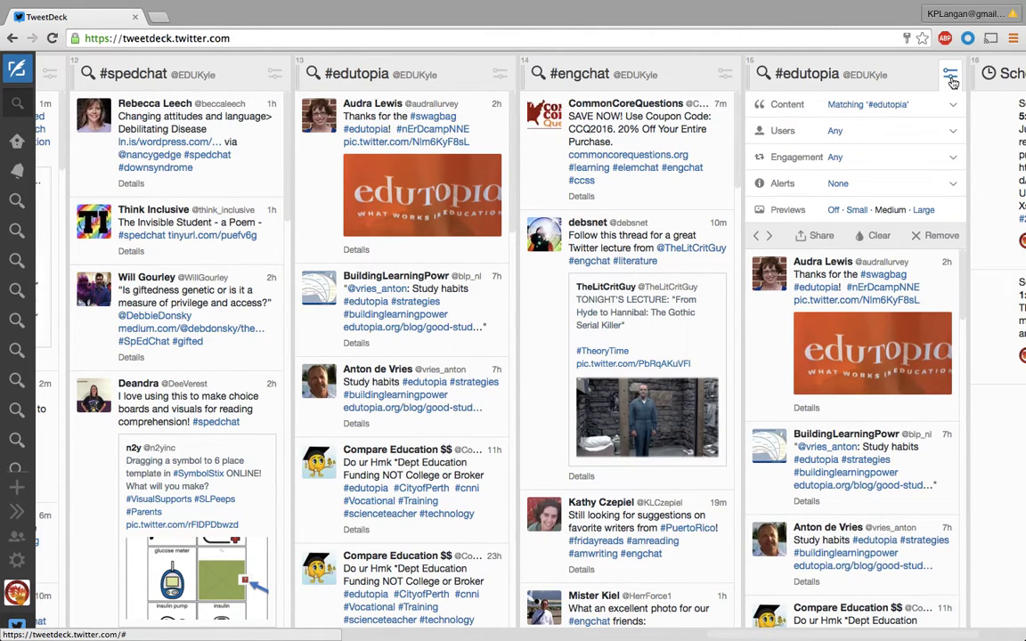
{"action": "left_click", "coordinate": [941, 237]}
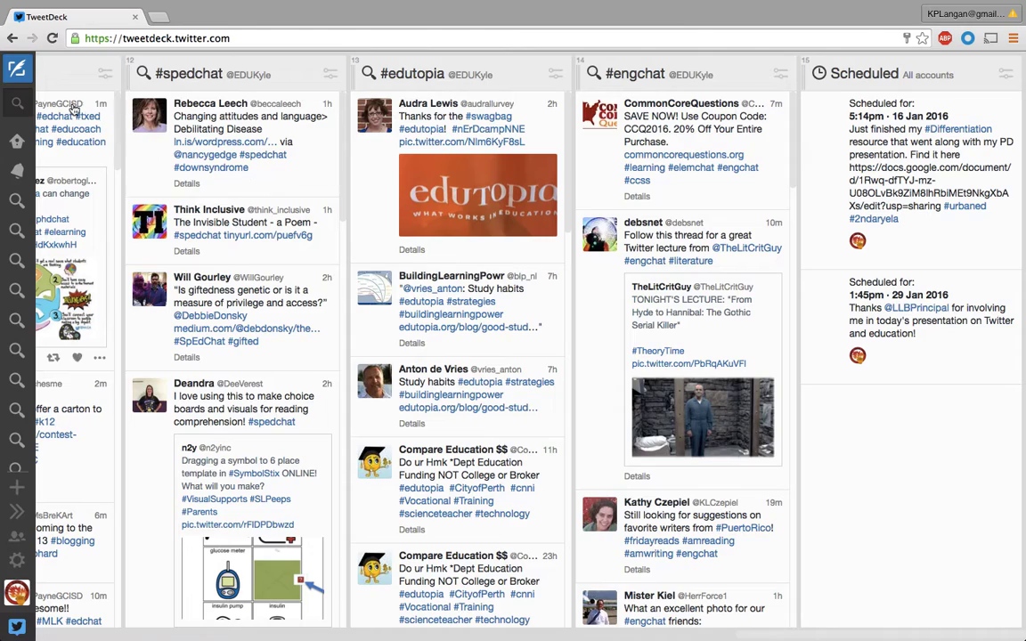
{"action": "left_click", "coordinate": [24, 77]}
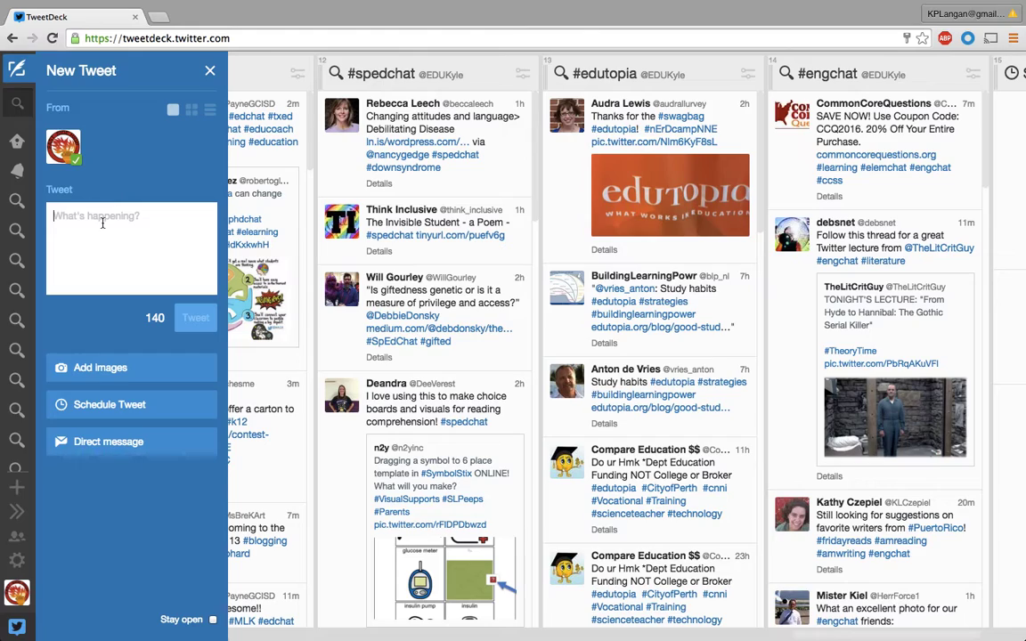
{"action": "type", "text": "Hi"}
{"action": "key", "text": "BackSpace"}
{"action": "type", "text": "i"}
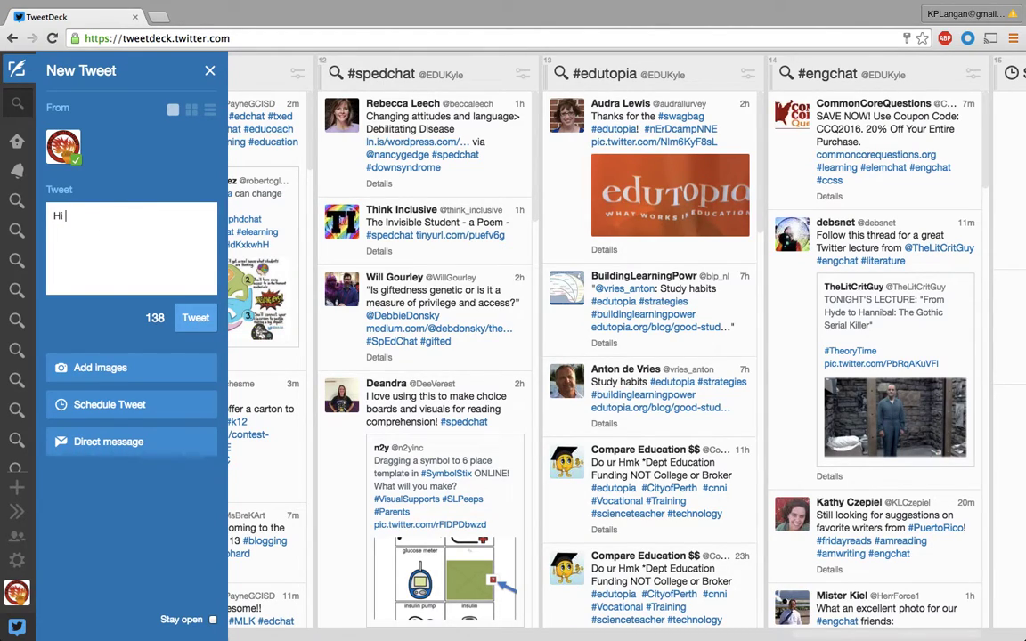
{"action": "type", "text": " everyone on @youtube"}
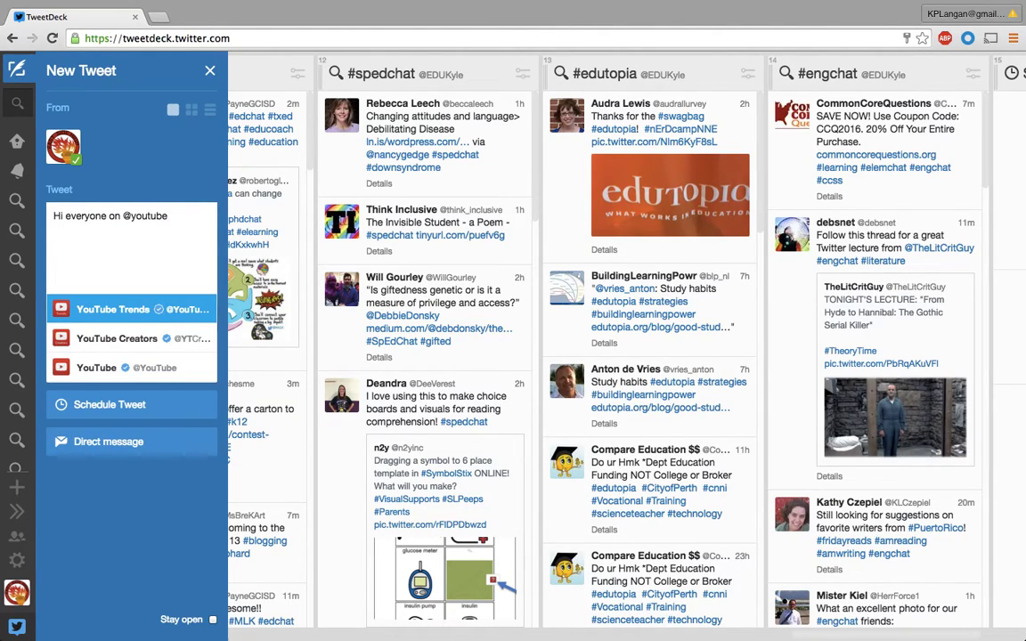
{"action": "key", "text": "Return"}
{"action": "key", "text": "BackSpace"}
{"action": "key", "text": "BackSpace"}
{"action": "key", "text": "BackSpace"}
{"action": "key", "text": "BackSpace"}
{"action": "key", "text": "BackSpace"}
{"action": "key", "text": "BackSpace"}
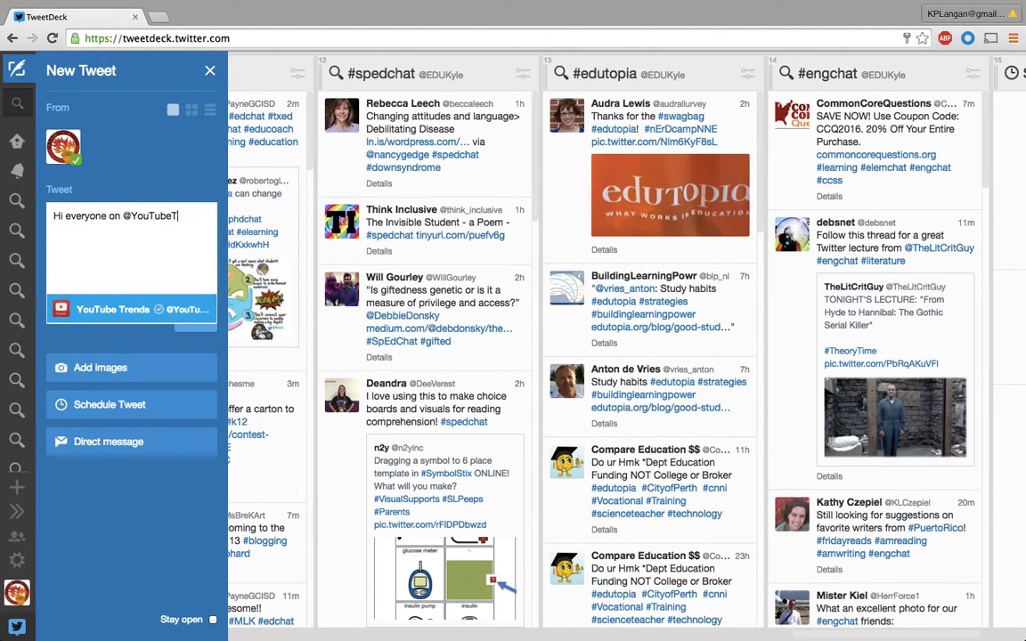
{"action": "key", "text": "Return"}
{"action": "key", "text": "BackSpace"}
{"action": "key", "text": "BackSpace"}
{"action": "key", "text": "BackSpace"}
{"action": "key", "text": "BackSpace"}
{"action": "key", "text": "BackSpace"}
{"action": "key", "text": "BackSpace"}
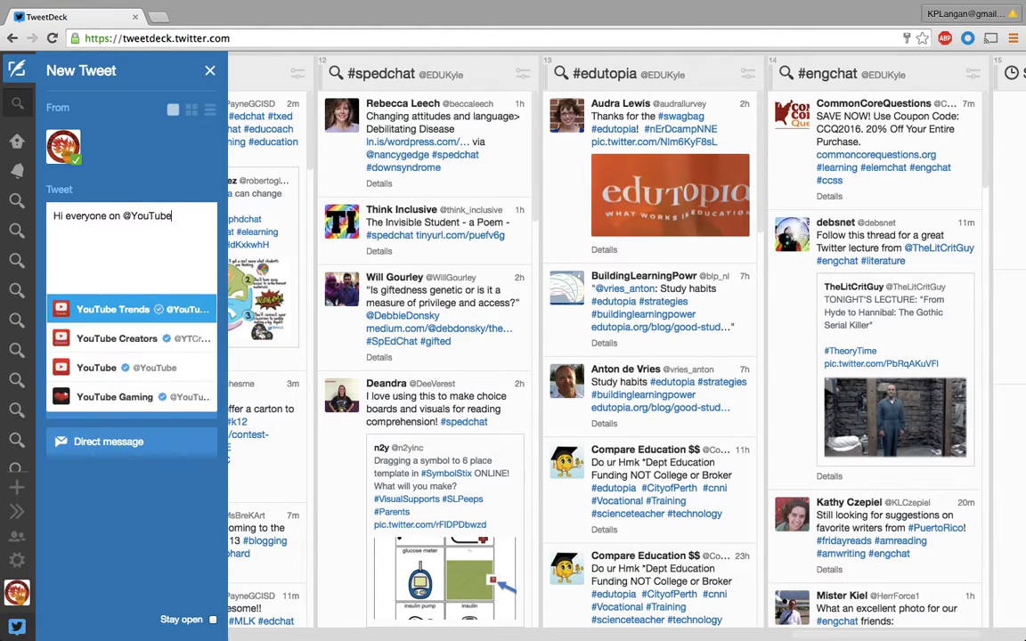
{"action": "type", "text": "watching this tutorial on #tweetde"}
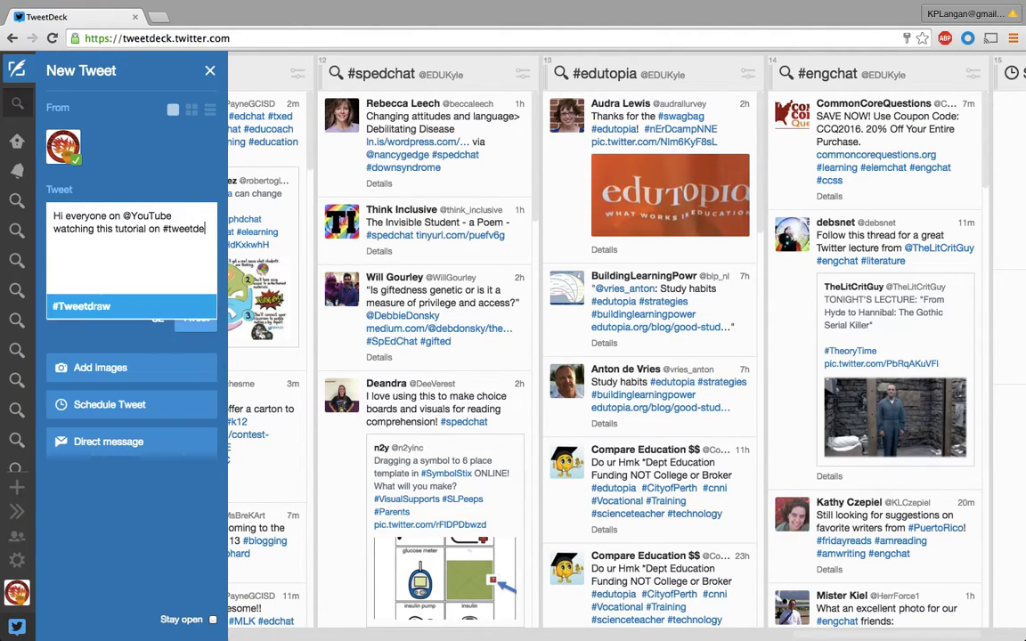
{"action": "type", "text": "ck"}
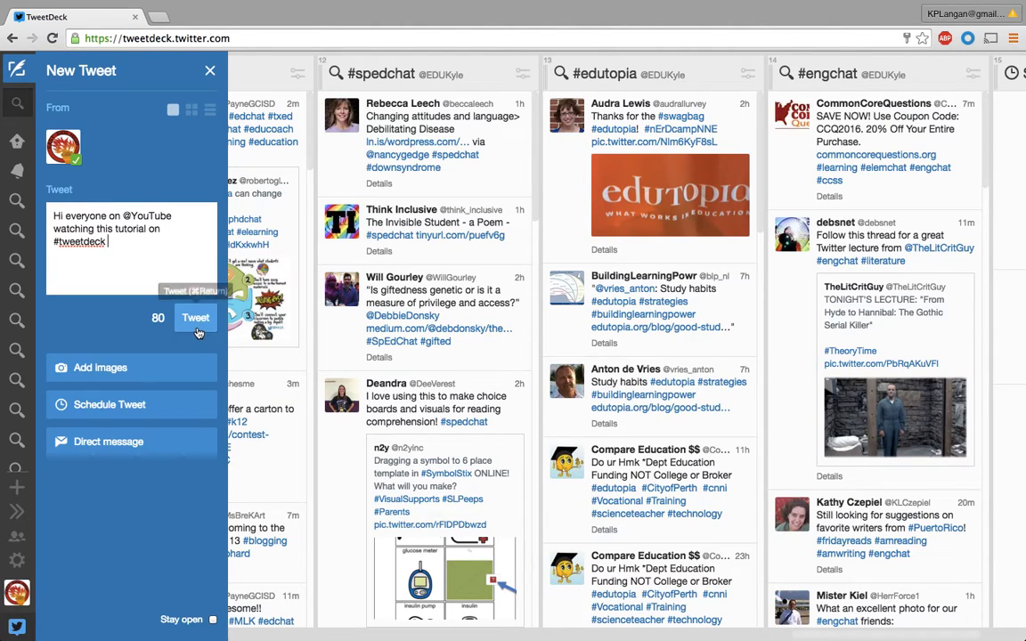
Schedule the tweet for 18 January 2016 at 5:17 PM and submit it.
{"action": "left_click", "coordinate": [177, 411]}
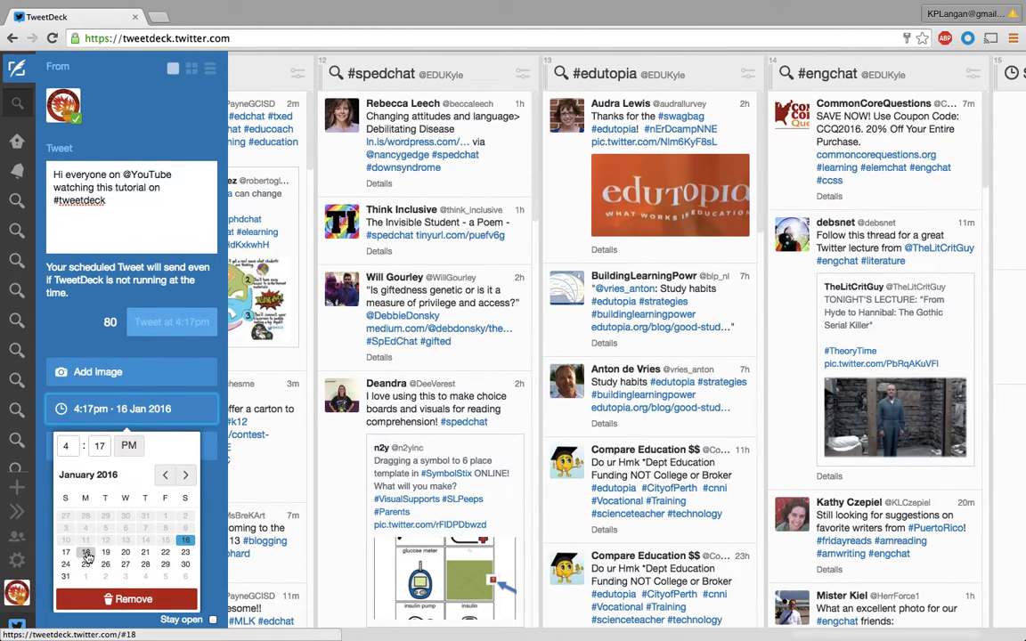
{"action": "left_click", "coordinate": [86, 553]}
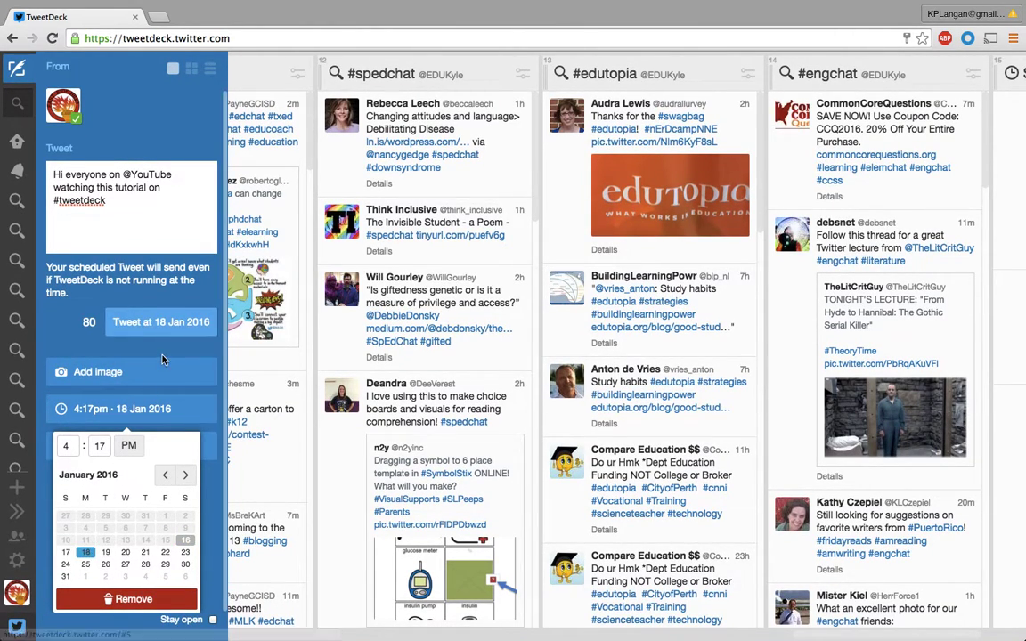
{"action": "left_click", "coordinate": [66, 445]}
{"action": "key", "text": "BackSpace"}
{"action": "type", "text": "5"}
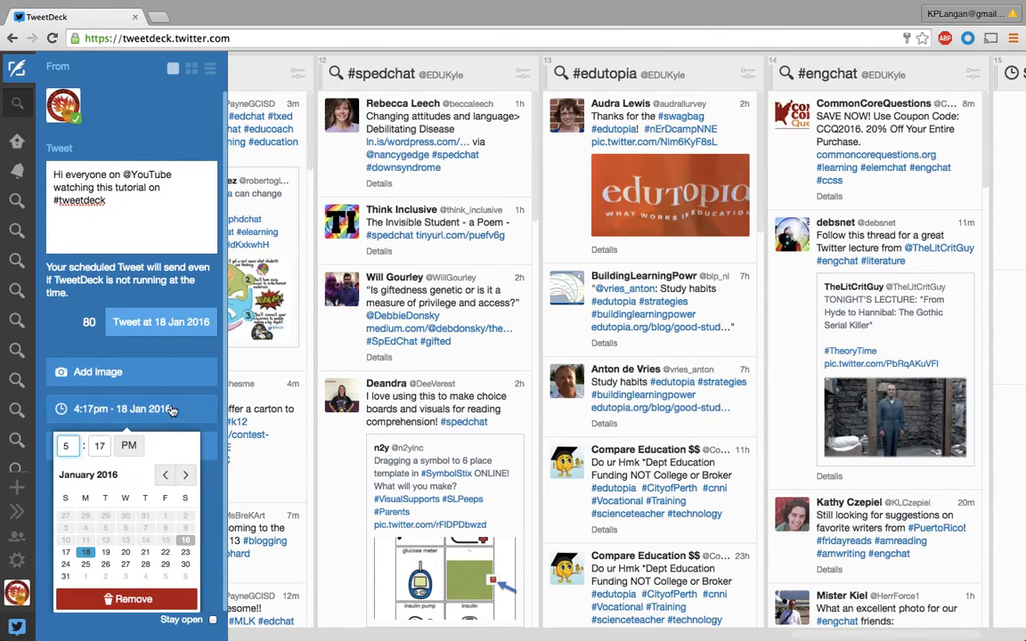
{"action": "left_click", "coordinate": [161, 322]}
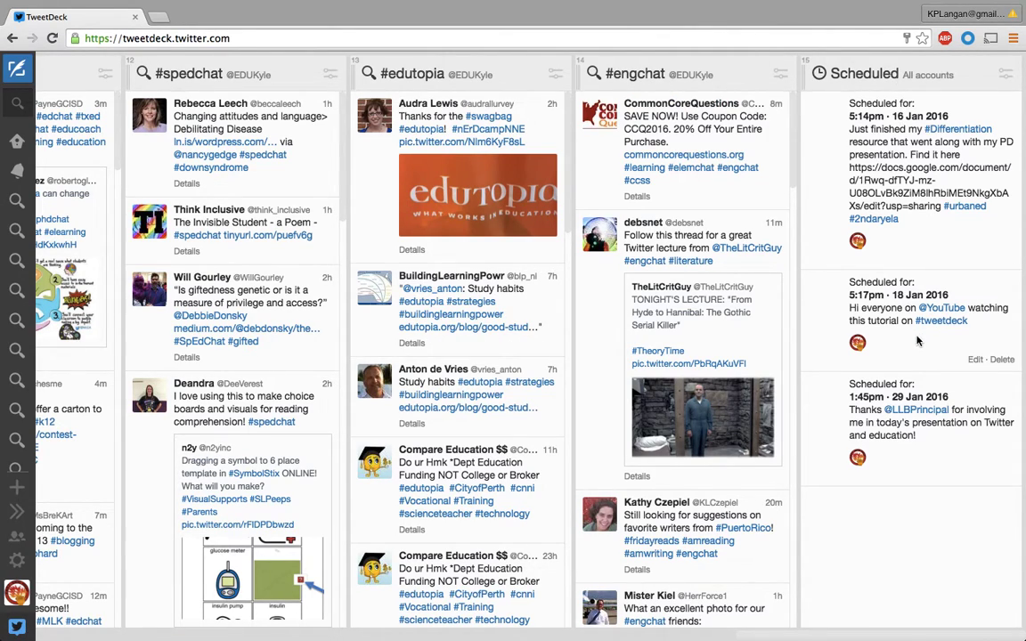
Review the new tweet's text in the Scheduled column and look through the hashtag columns before it.
{"action": "left_click_drag", "start_coordinate": [848, 307], "coordinate": [997, 313]}
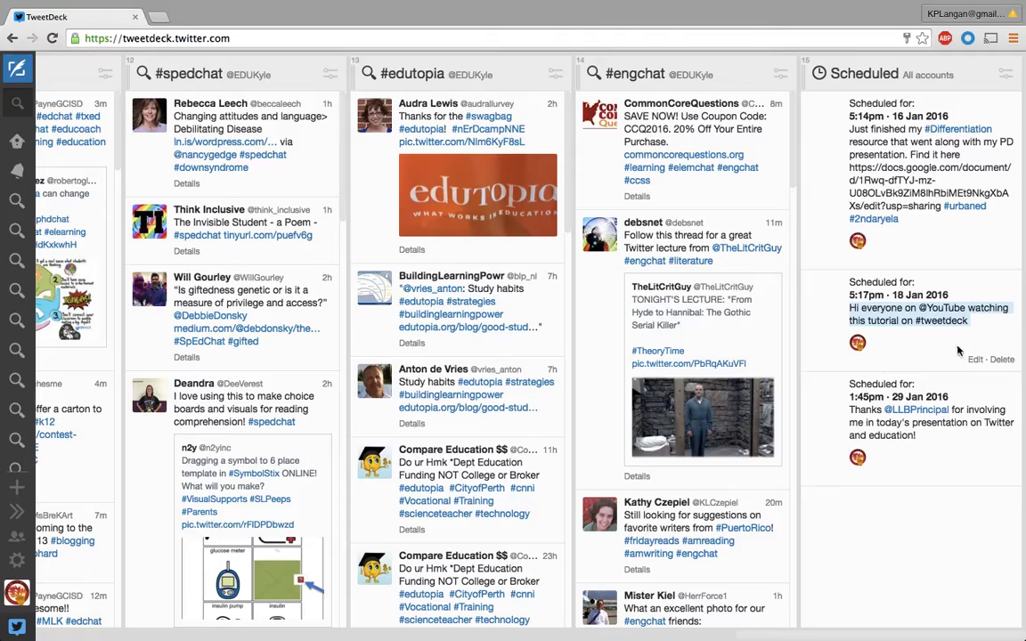
{"action": "scroll", "coordinate": [414, 307], "scroll_direction": "left", "scroll_amount": 8}
{"action": "scroll", "coordinate": [412, 332], "scroll_direction": "left", "scroll_amount": 10}
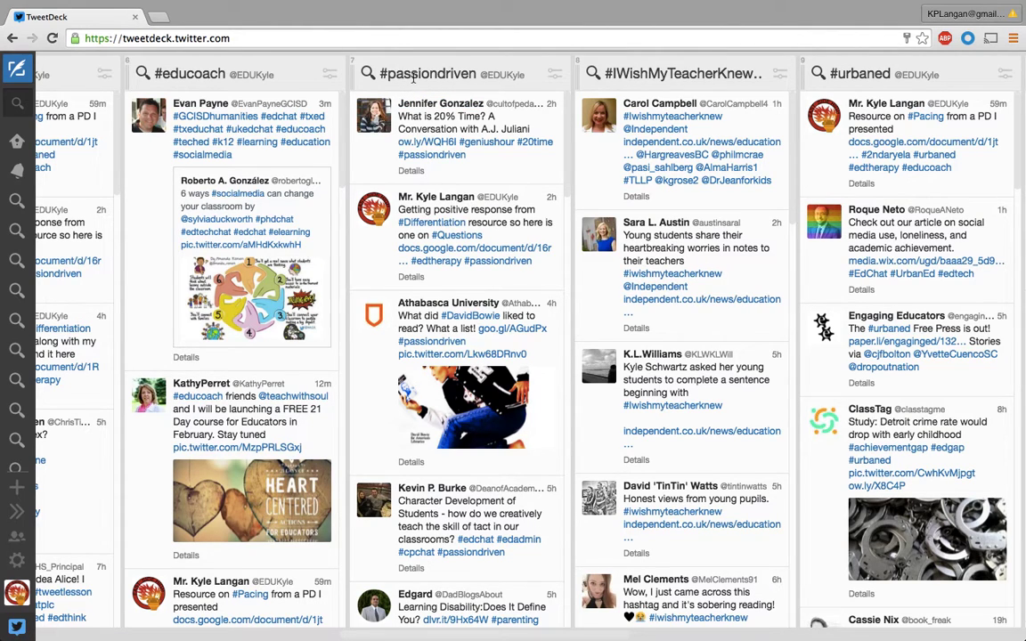
{"action": "scroll", "coordinate": [413, 78], "scroll_direction": "right", "scroll_amount": 15}
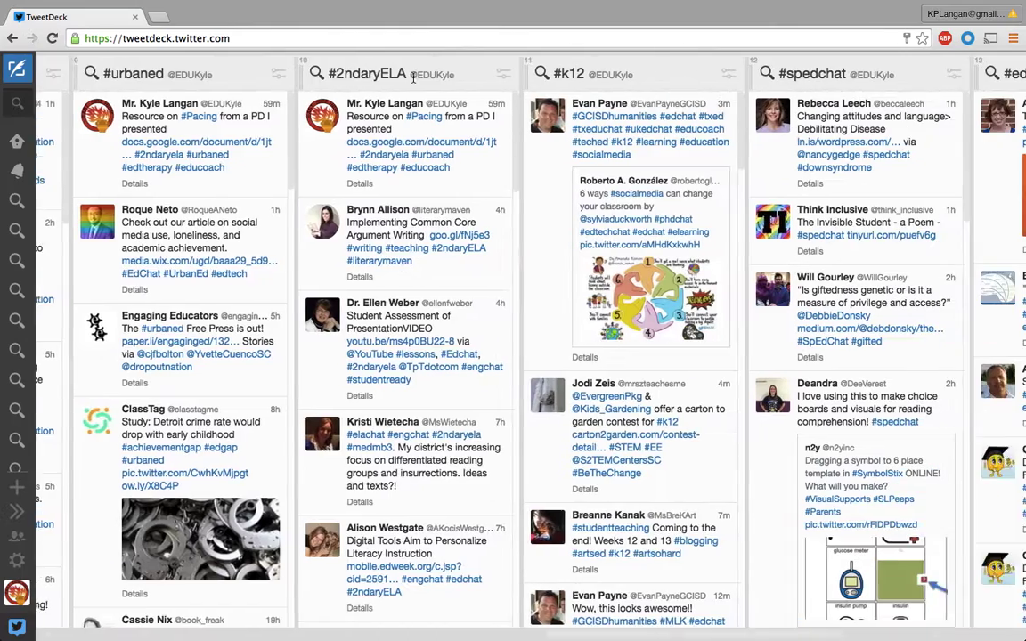